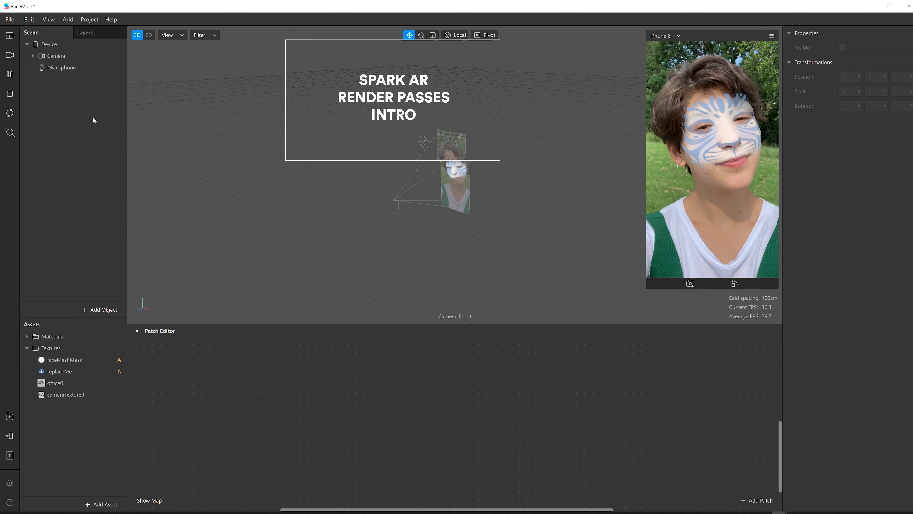
pyautogui.click(8, 19)
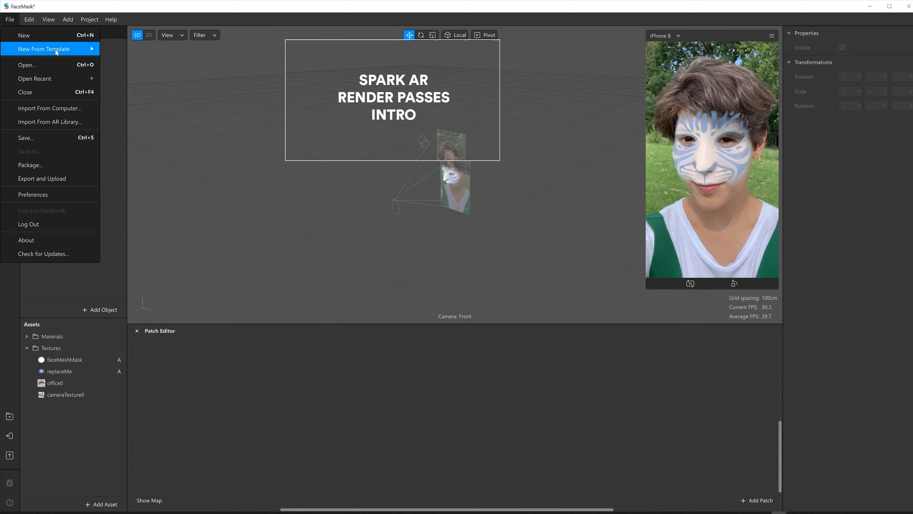
pyautogui.moveTo(69, 50)
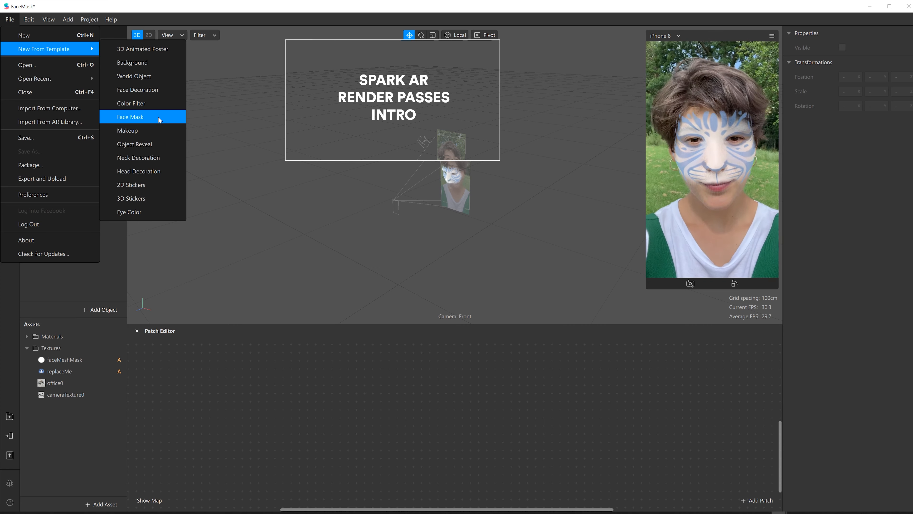
pyautogui.click(242, 366)
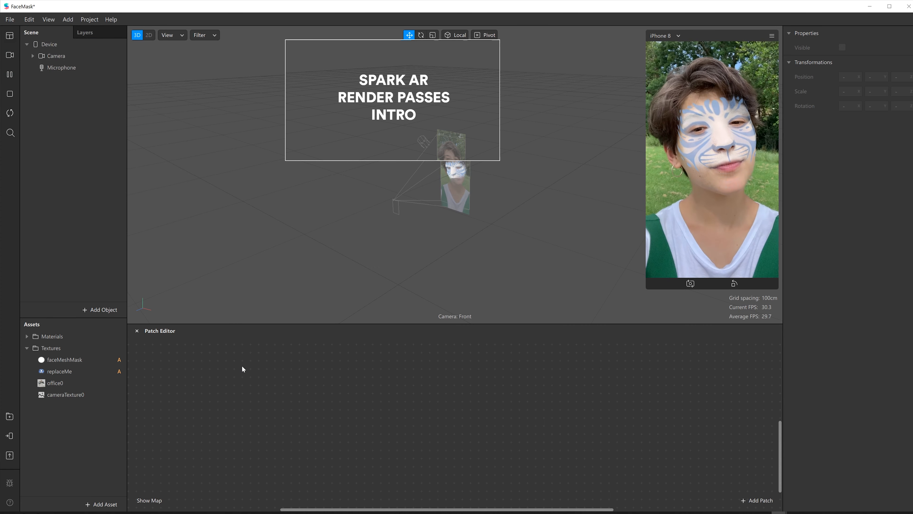
# - Create the Device's default render pipeline and spread its patches out, with the Screen Output patch farther from the Scene Render Pass
pyautogui.click(50, 44)
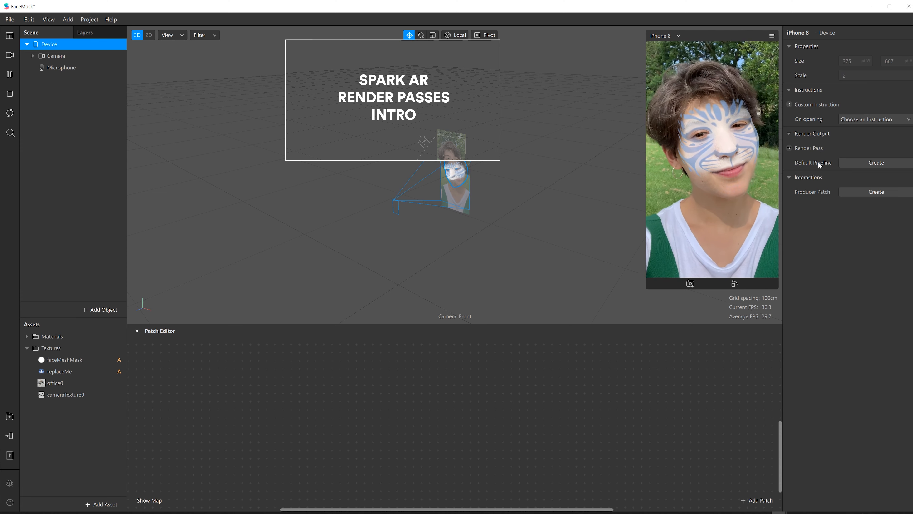
pyautogui.click(872, 161)
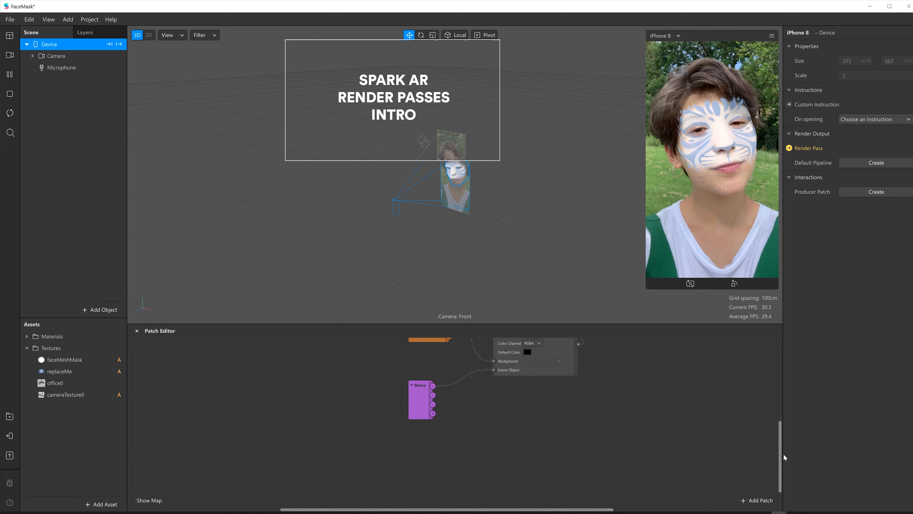
pyautogui.moveTo(780, 453); pyautogui.dragTo(780, 444)
pyautogui.click(538, 368)
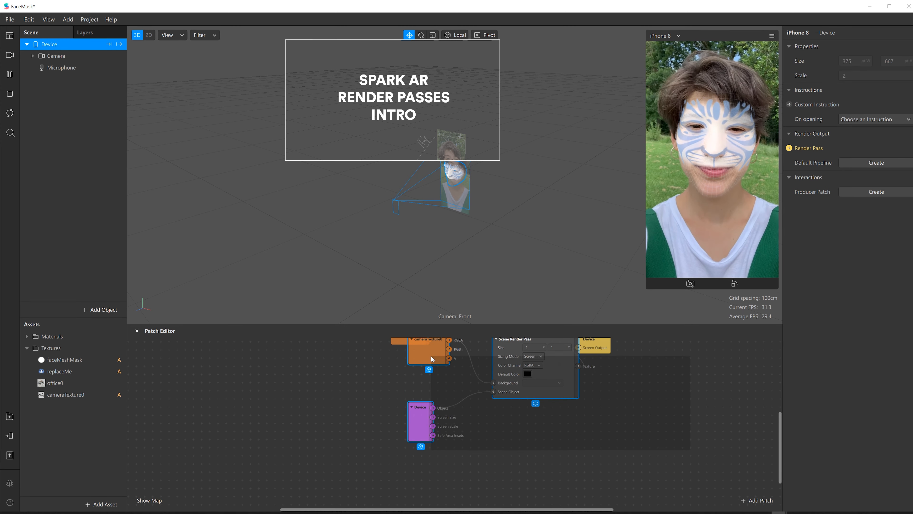
pyautogui.moveTo(527, 366); pyautogui.dragTo(464, 406)
pyautogui.moveTo(604, 346); pyautogui.dragTo(612, 408)
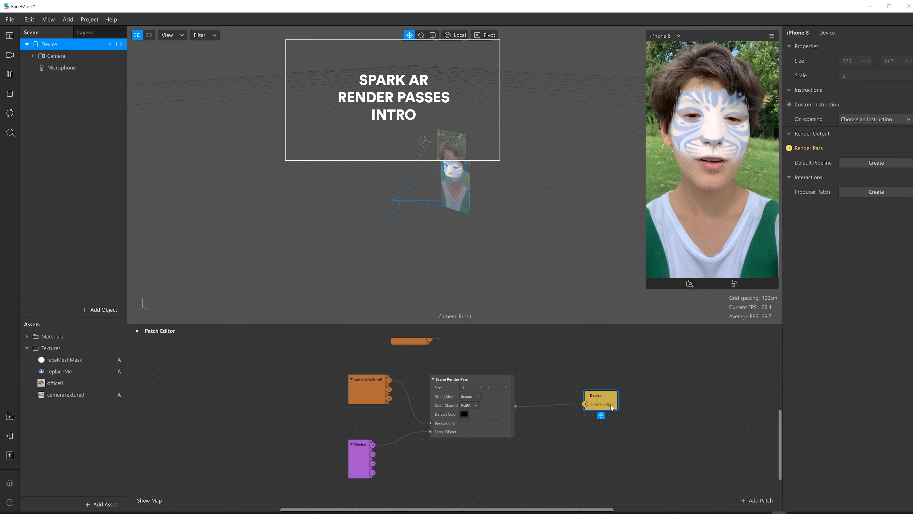
pyautogui.moveTo(612, 408); pyautogui.dragTo(621, 407)
pyautogui.click(676, 406)
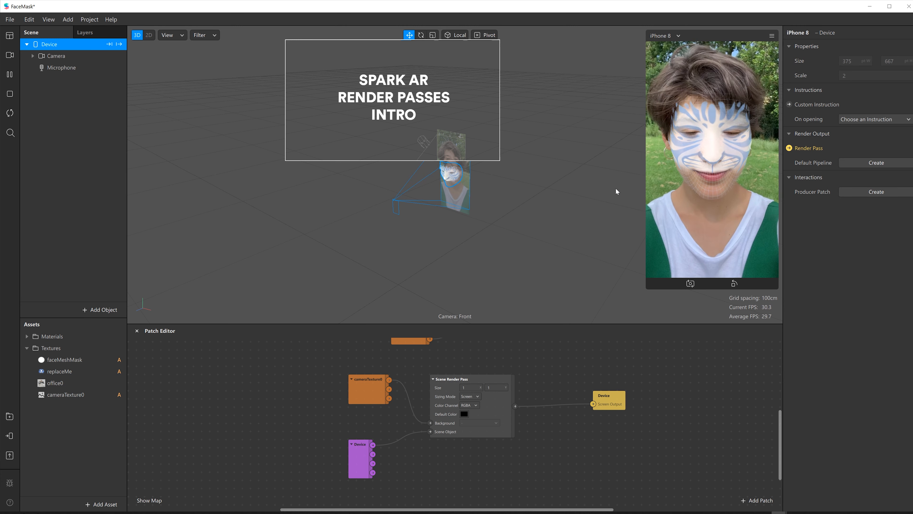
# - Import the Duotone Color shader patch from the AR Library's Shaders collection into the FaceMask project and close the library
pyautogui.click(99, 506)
pyautogui.click(143, 371)
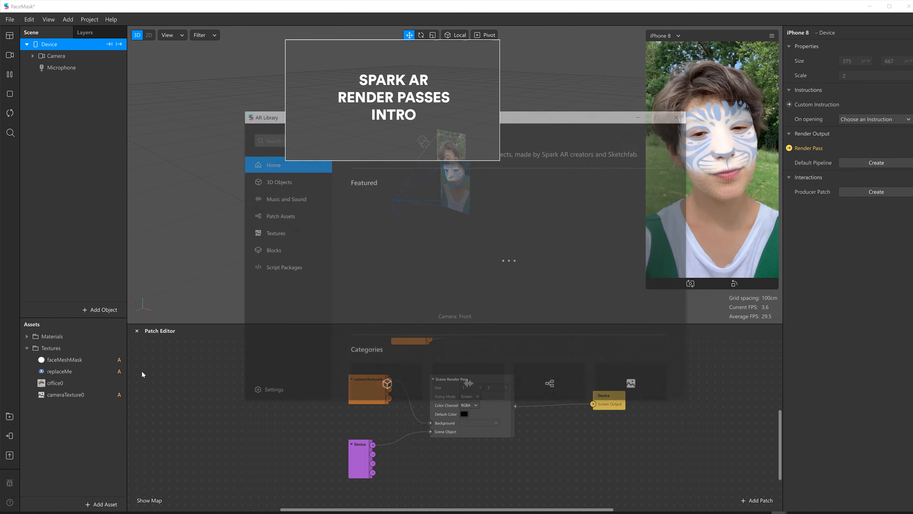
pyautogui.click(285, 216)
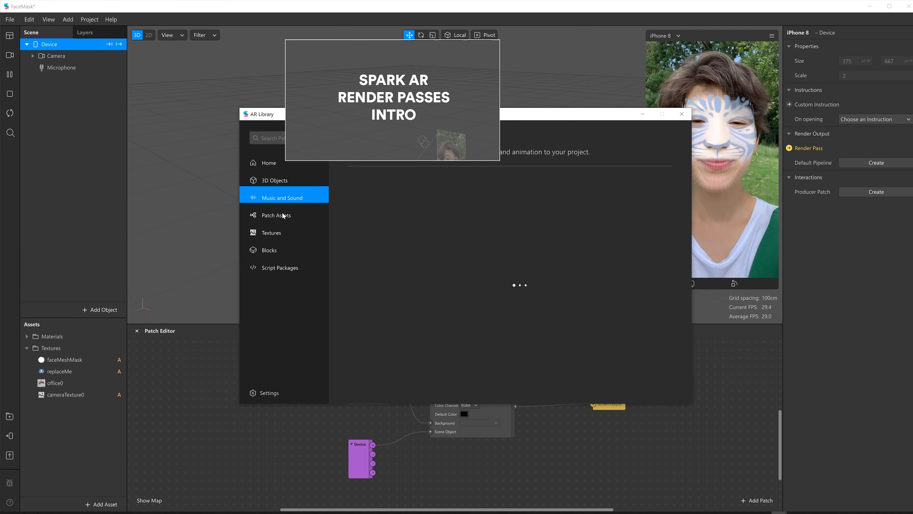
pyautogui.click(368, 294)
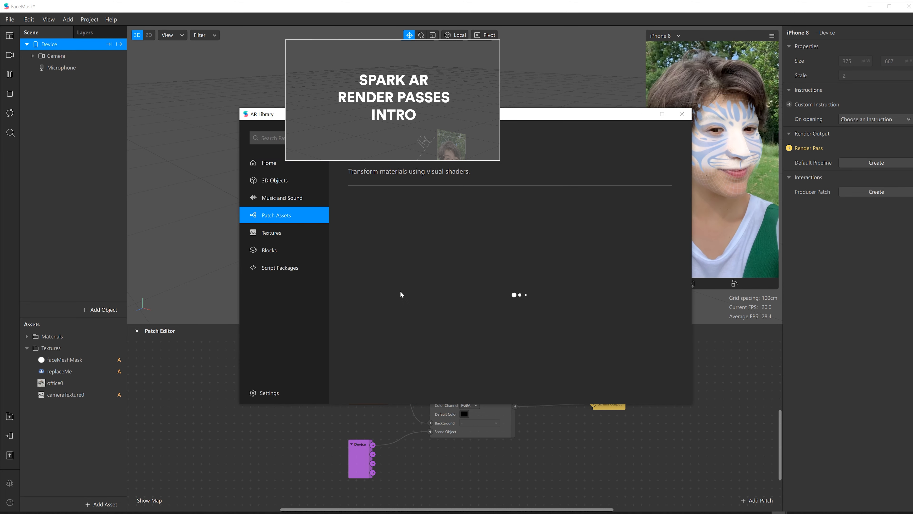
pyautogui.scroll(-2, 687, 248)
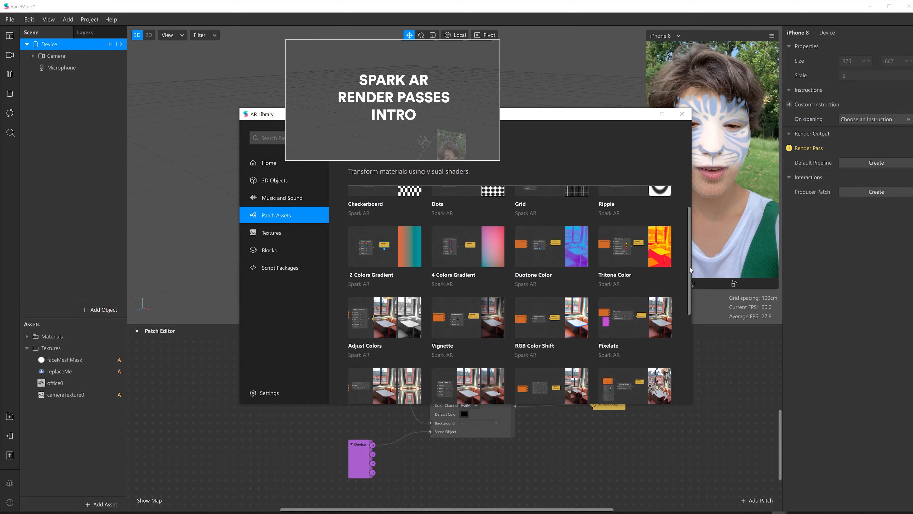
pyautogui.click(541, 260)
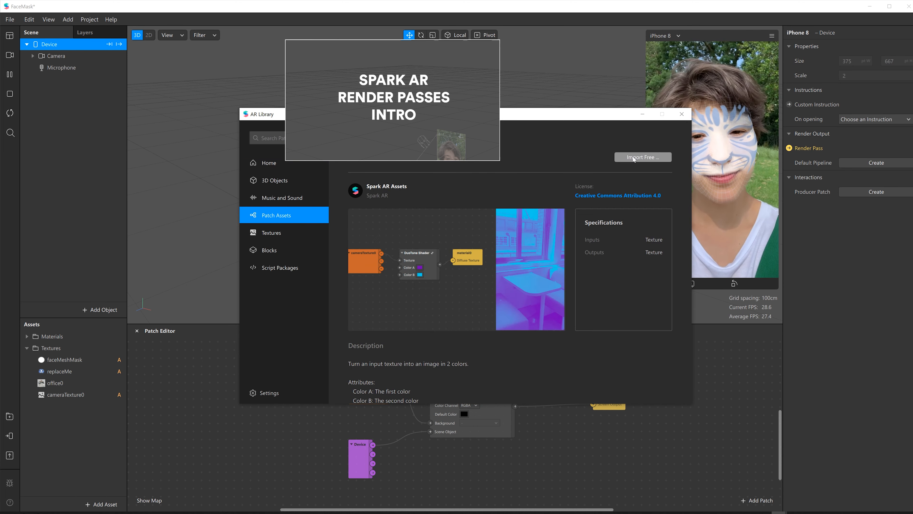
pyautogui.click(634, 159)
pyautogui.click(635, 180)
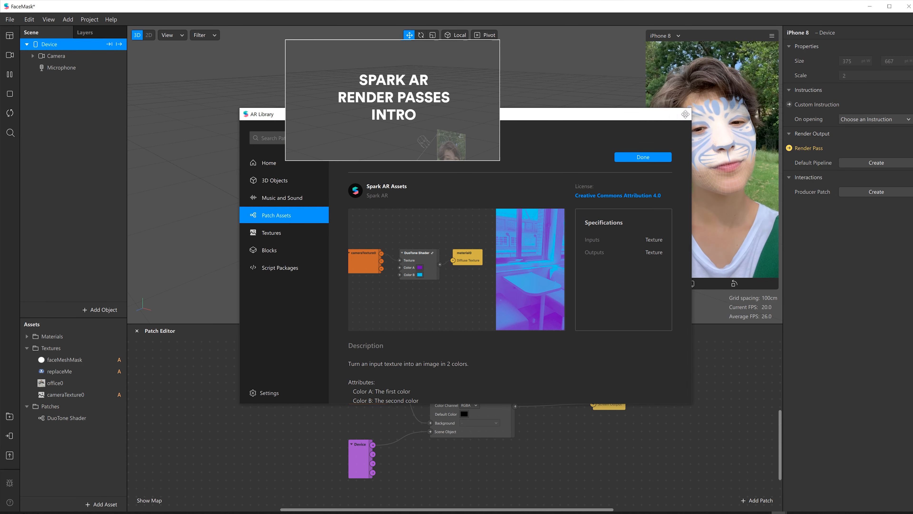
pyautogui.click(682, 114)
# - Add the DuoTone Shader to the patch graph between the Scene Render Pass and the Device output, moving the output patch to make room
pyautogui.moveTo(67, 419); pyautogui.dragTo(536, 437)
pyautogui.moveTo(609, 406); pyautogui.dragTo(658, 406)
pyautogui.moveTo(583, 433); pyautogui.dragTo(578, 419)
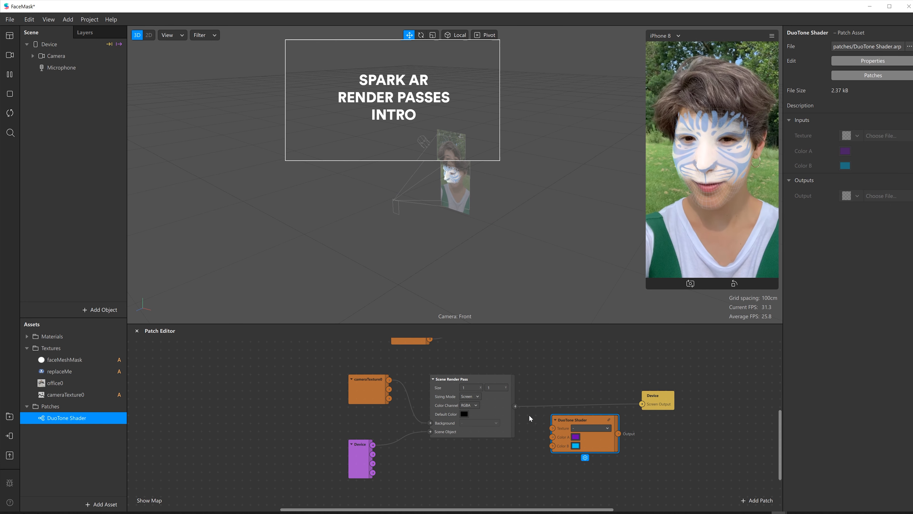
# - Route the Scene Render Pass texture through the DuoTone Shader to the Device Screen Output and align the two patches
pyautogui.moveTo(515, 406); pyautogui.dragTo(553, 429)
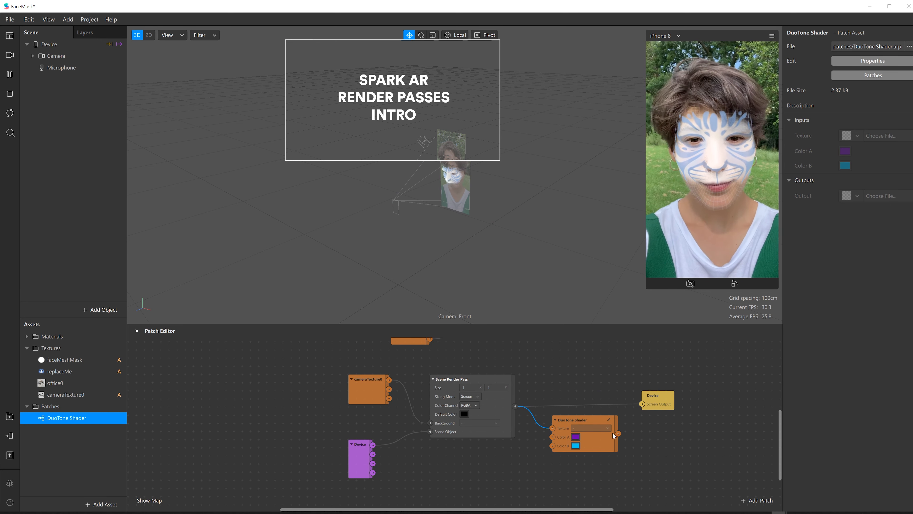
pyautogui.moveTo(618, 433); pyautogui.dragTo(643, 405)
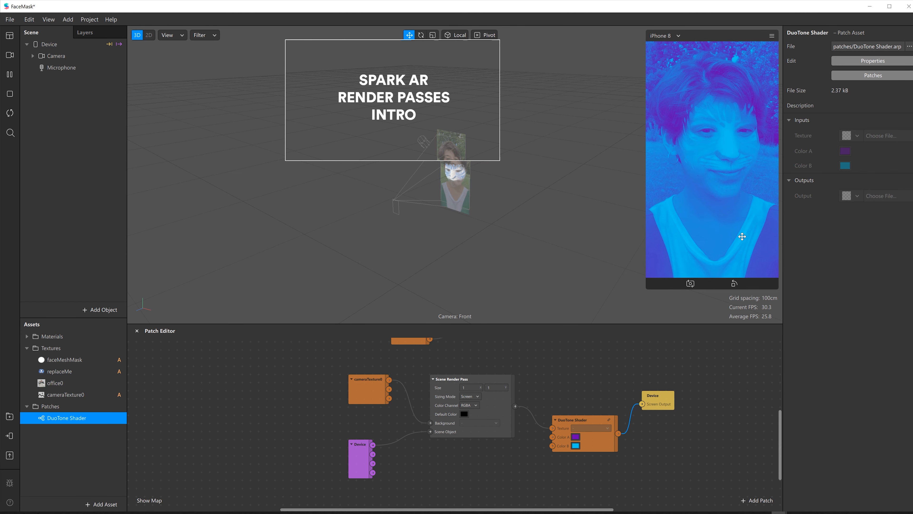
pyautogui.moveTo(660, 397); pyautogui.dragTo(660, 404)
pyautogui.moveTo(590, 421); pyautogui.dragTo(590, 405)
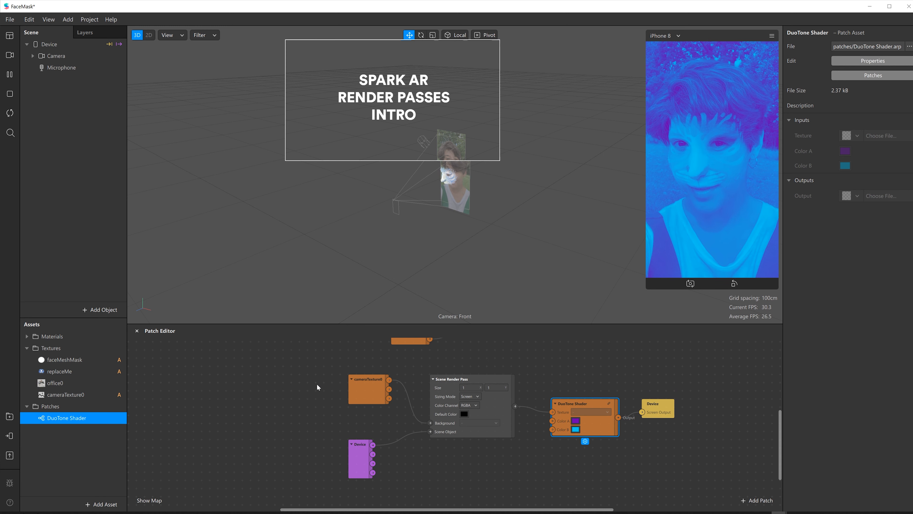
# - Move the cameraTexture0, Device and Scene Render Pass patches together away from the DuoTone Shader to free space between them
pyautogui.moveTo(311, 370); pyautogui.dragTo(518, 462)
pyautogui.moveTo(492, 421); pyautogui.dragTo(394, 429)
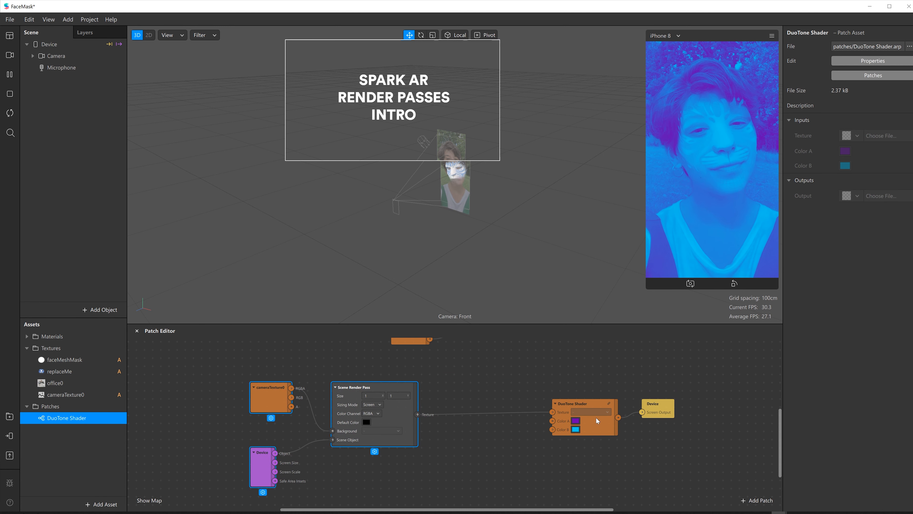
pyautogui.moveTo(597, 428); pyautogui.dragTo(598, 428)
pyautogui.click(496, 456)
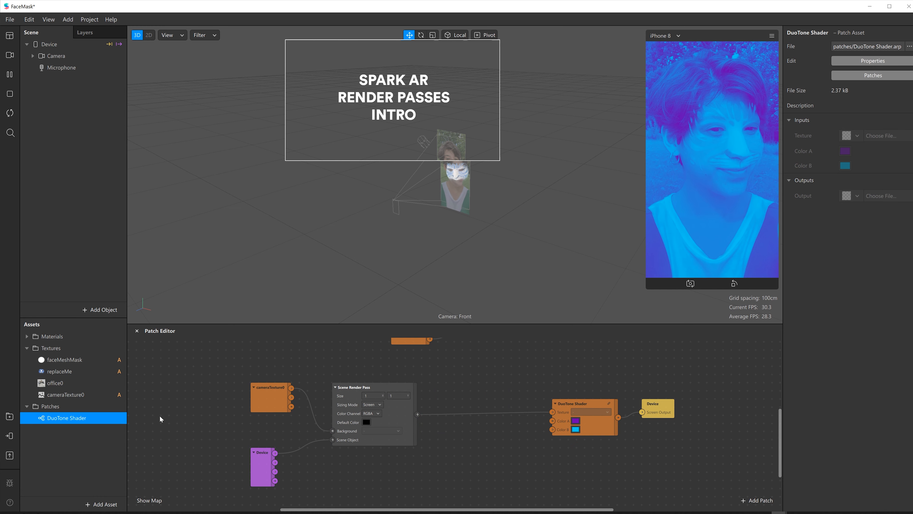
# - Import the Mirror shader patch from the AR Library's Shaders collection into the FaceMask project
pyautogui.click(101, 504)
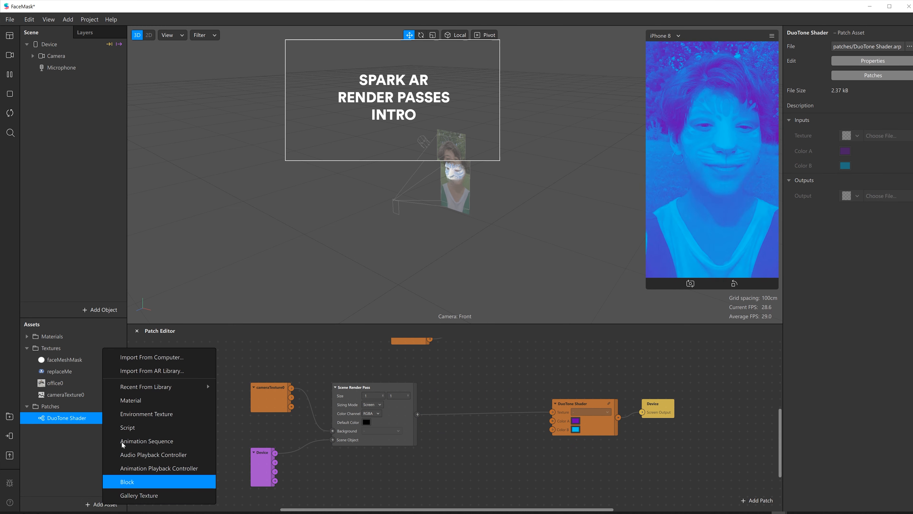
pyautogui.click(139, 371)
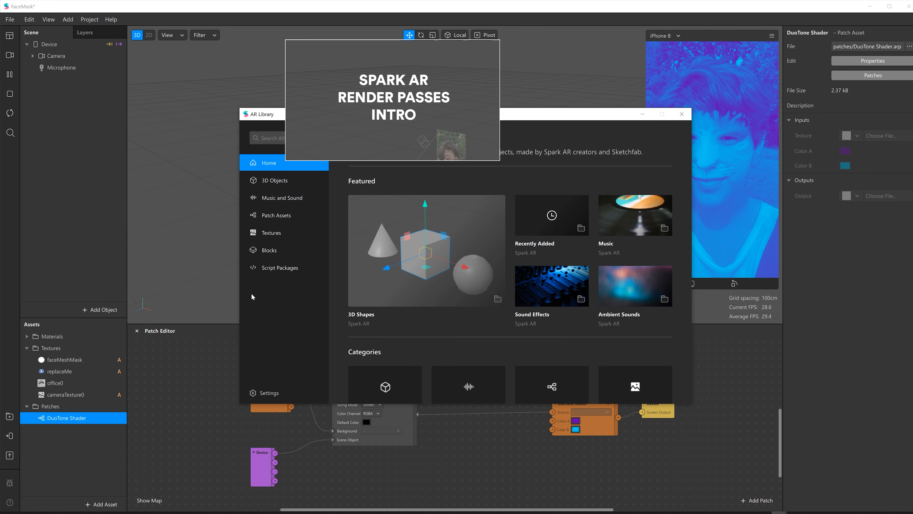
pyautogui.click(265, 214)
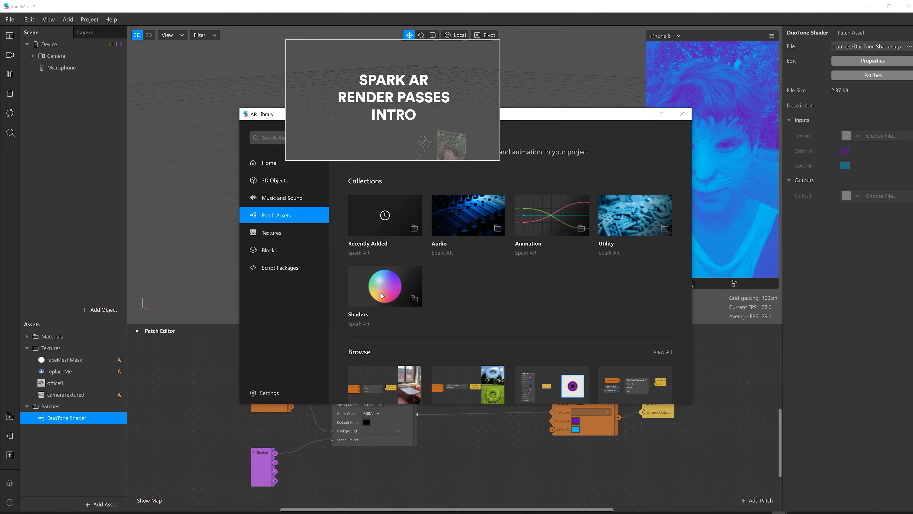
pyautogui.click(382, 295)
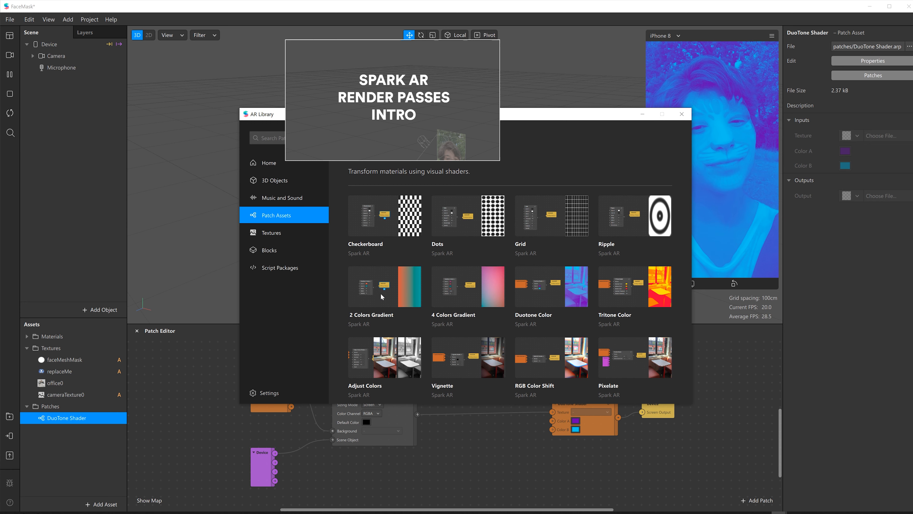
pyautogui.scroll(-3, 389, 325)
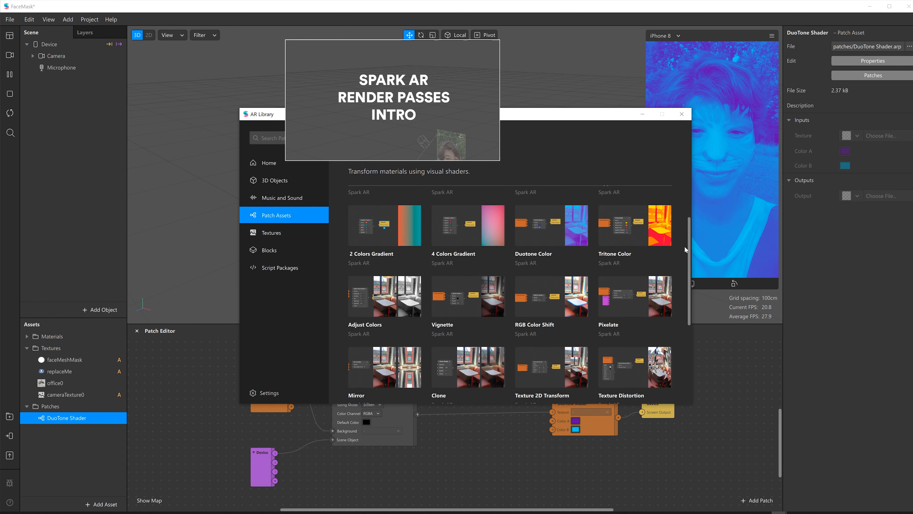
pyautogui.click(389, 325)
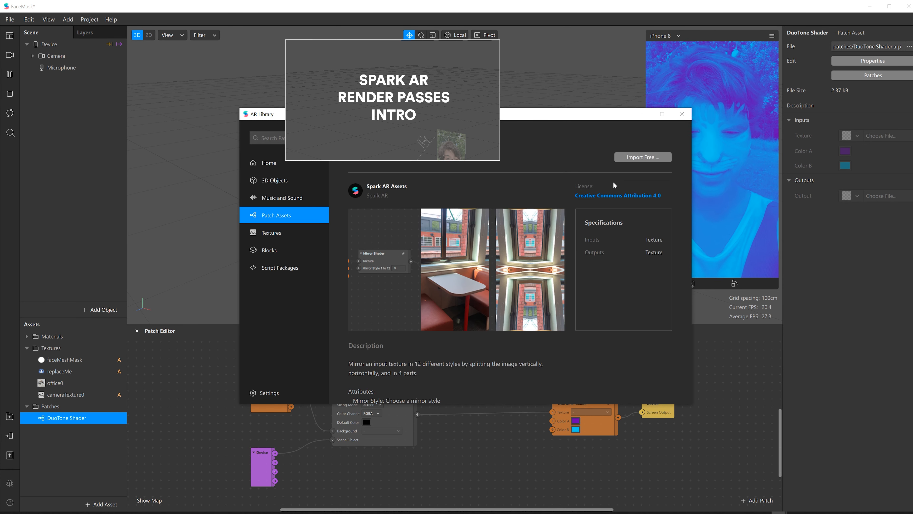
pyautogui.click(643, 156)
pyautogui.click(636, 181)
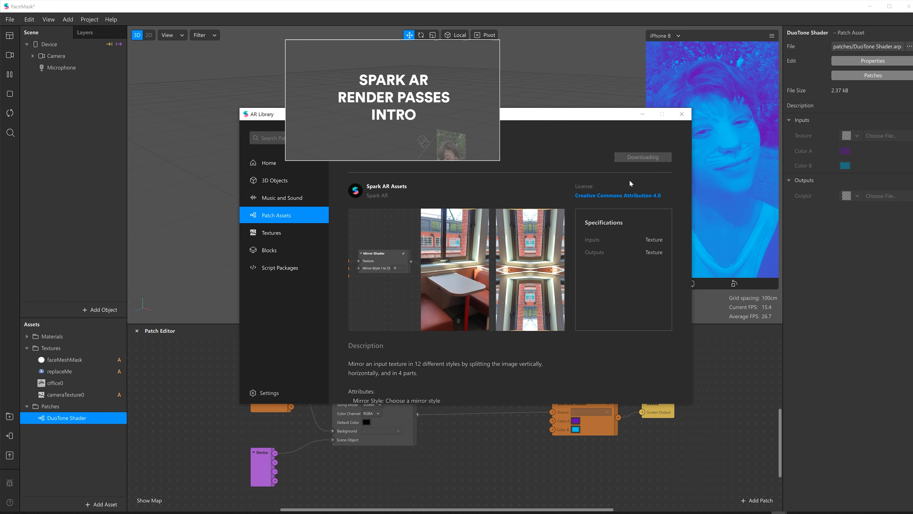
# - Return to the Shaders collection and import the Texture Distortion patch into the FaceMask project
pyautogui.click(352, 137)
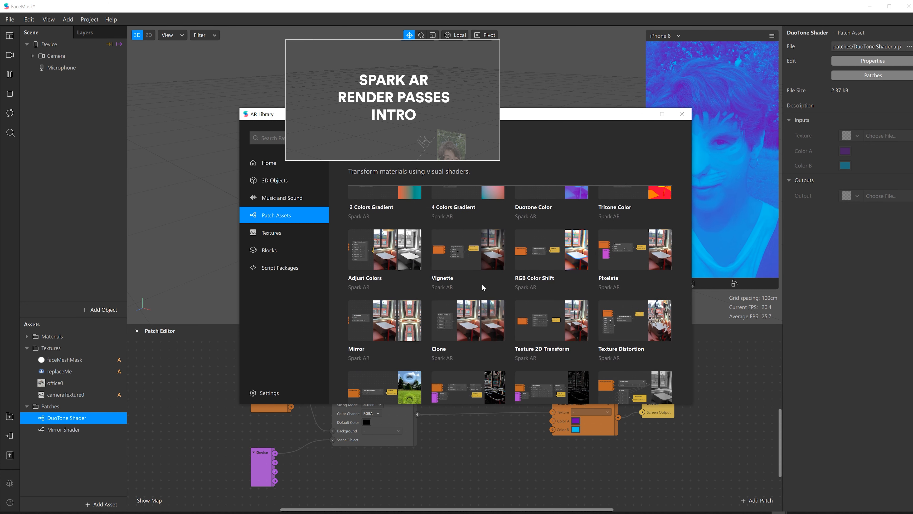
pyautogui.scroll(-2, 576, 303)
pyautogui.click(629, 314)
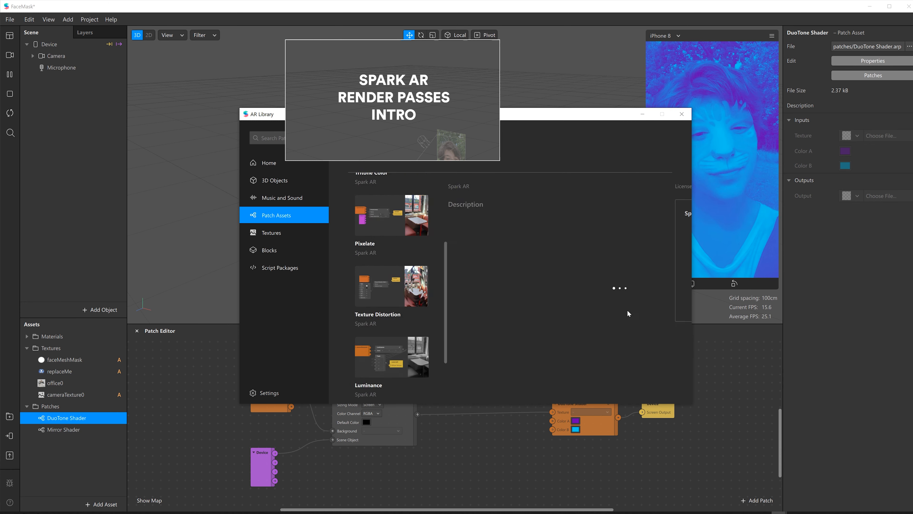
pyautogui.click(632, 158)
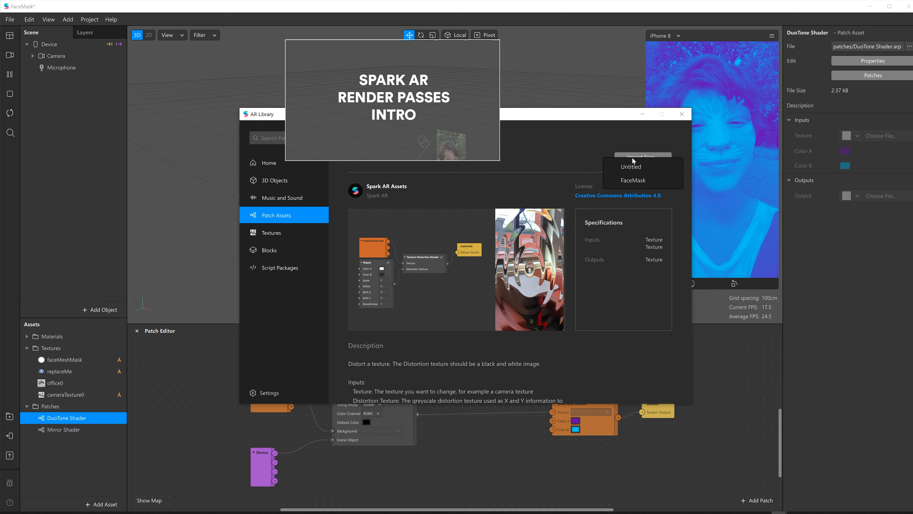
pyautogui.click(627, 186)
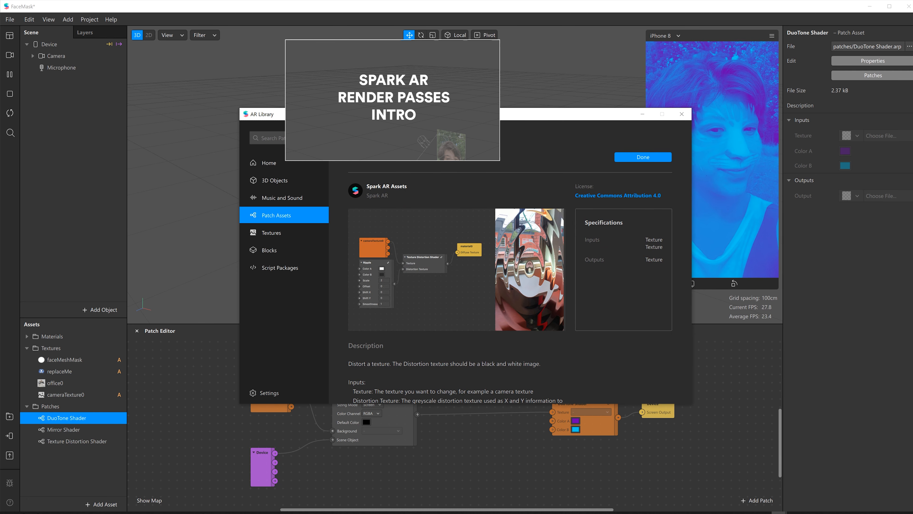
# - Import the Checkerboard patch from the Shaders collection into the FaceMask project and finish in the AR Library
pyautogui.click(353, 140)
pyautogui.scroll(3, 514, 267)
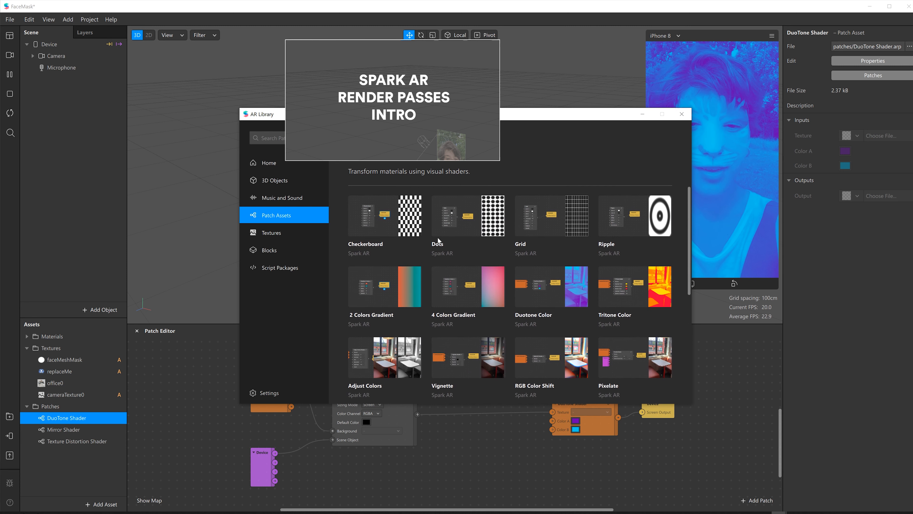
pyautogui.click(395, 224)
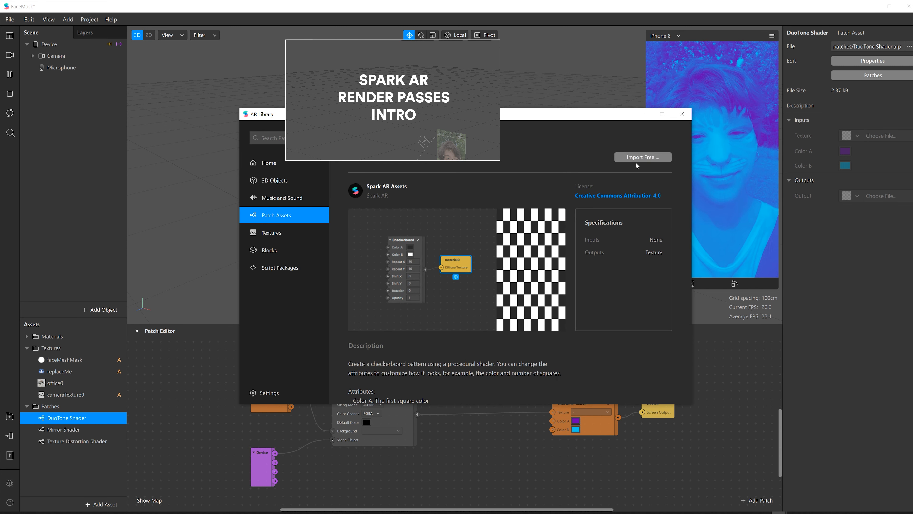
pyautogui.click(636, 163)
pyautogui.click(633, 182)
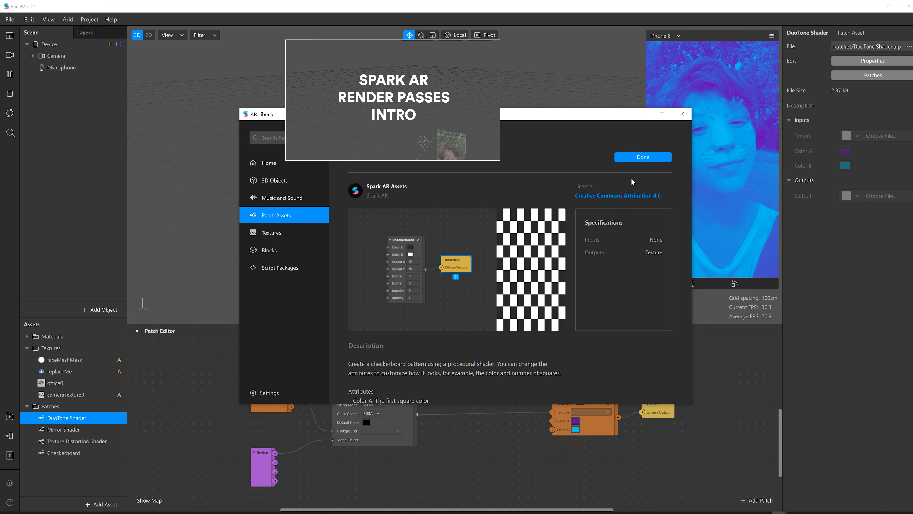
pyautogui.click(643, 157)
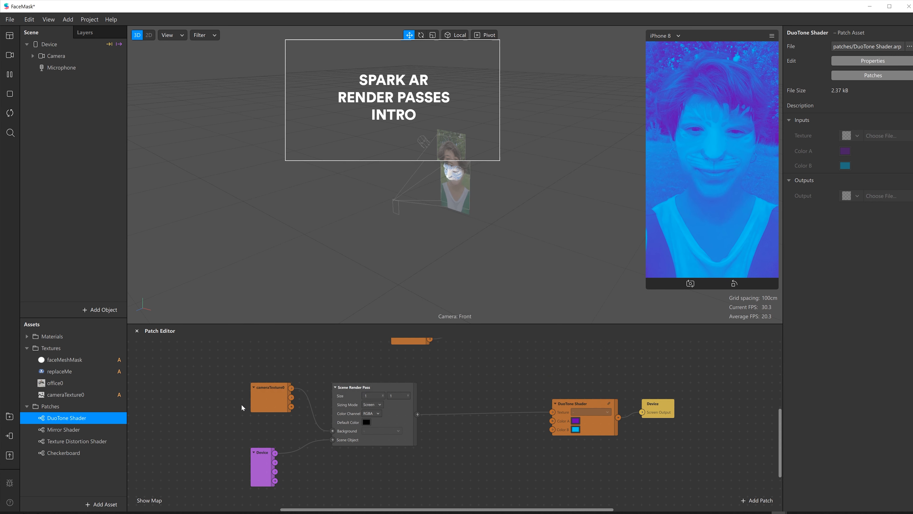
# - Make room beside the DuoTone Shader and Device patches, and wire a Mirror Shader patch between Scene Render Pass and the DuoTone Shader's Texture input
pyautogui.moveTo(693, 395); pyautogui.dragTo(657, 429)
pyautogui.click(556, 455)
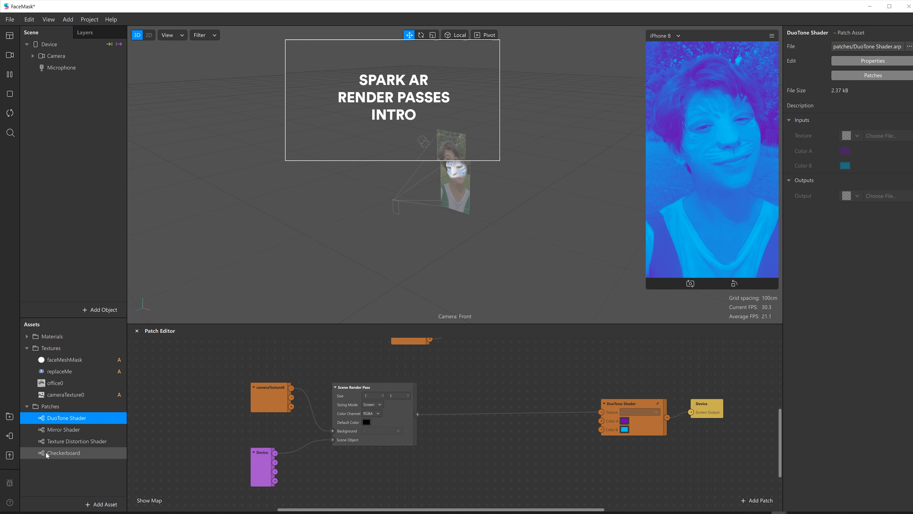
pyautogui.moveTo(66, 434); pyautogui.dragTo(531, 452)
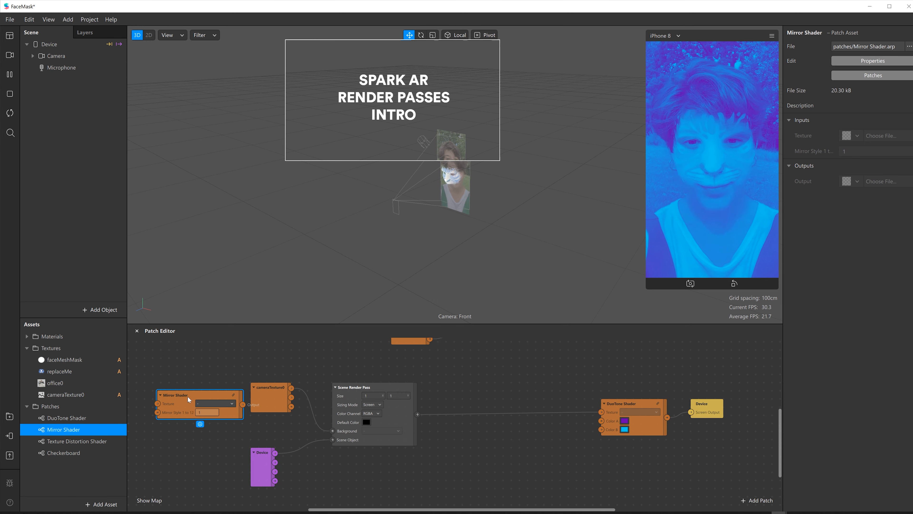
pyautogui.moveTo(187, 399); pyautogui.dragTo(476, 419)
pyautogui.moveTo(418, 414); pyautogui.dragTo(447, 421)
pyautogui.moveTo(531, 421); pyautogui.dragTo(602, 412)
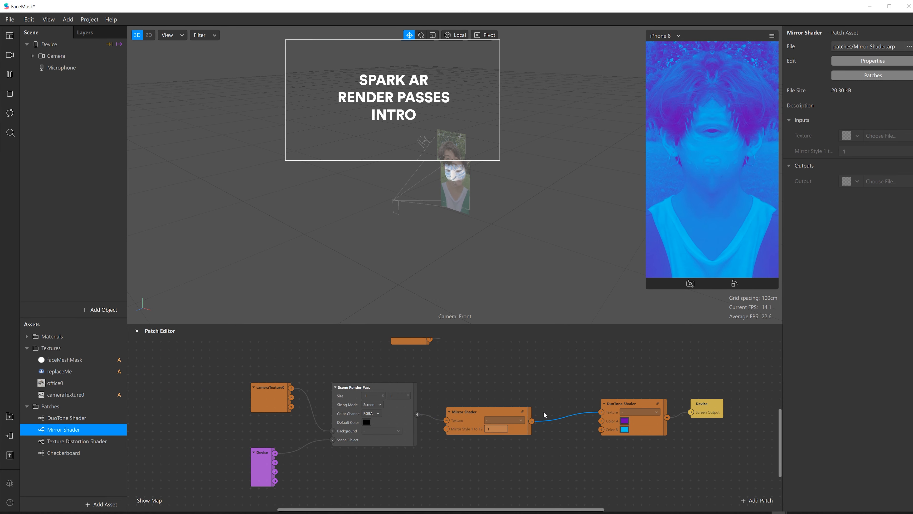
# - Align the Mirror Shader patch with its neighbours and set its Mirror Style to 2
pyautogui.moveTo(503, 412); pyautogui.dragTo(492, 403)
pyautogui.click(488, 421)
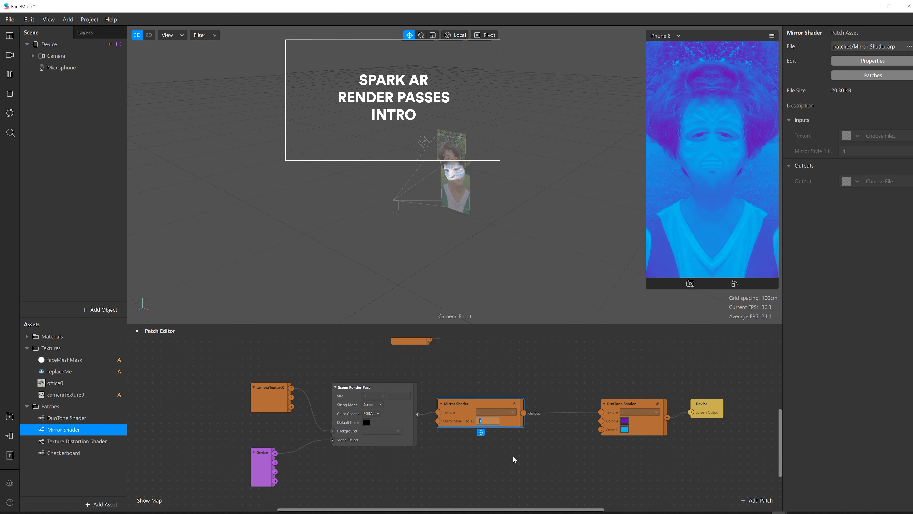
pyautogui.write('2')
pyautogui.press('Return')
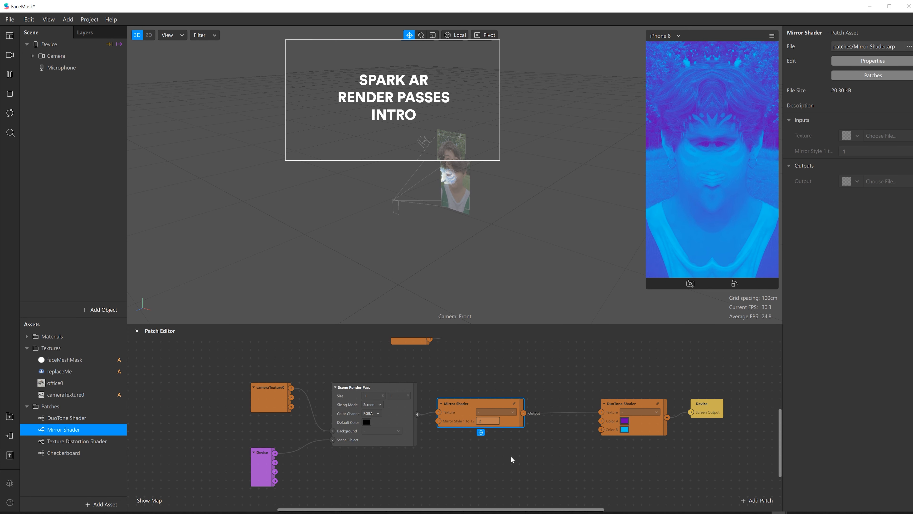
# - Shift the upstream patches away from the DuoTone Shader and wire a Texture Distortion Shader patch between the Mirror Shader and the DuoTone Shader
pyautogui.moveTo(204, 379); pyautogui.dragTo(440, 459)
pyautogui.moveTo(443, 413); pyautogui.dragTo(366, 412)
pyautogui.click(469, 453)
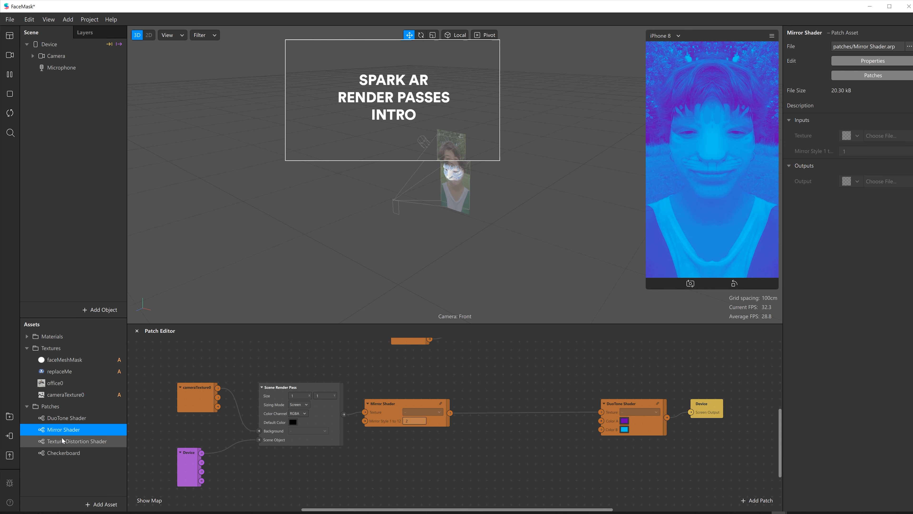
pyautogui.moveTo(63, 441); pyautogui.dragTo(510, 404)
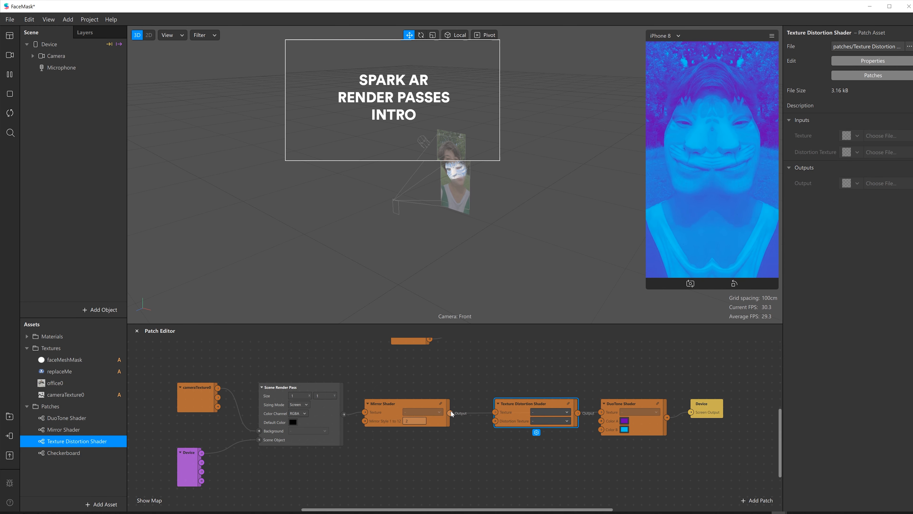
pyautogui.moveTo(450, 413); pyautogui.dragTo(496, 415)
pyautogui.moveTo(578, 412); pyautogui.dragTo(604, 414)
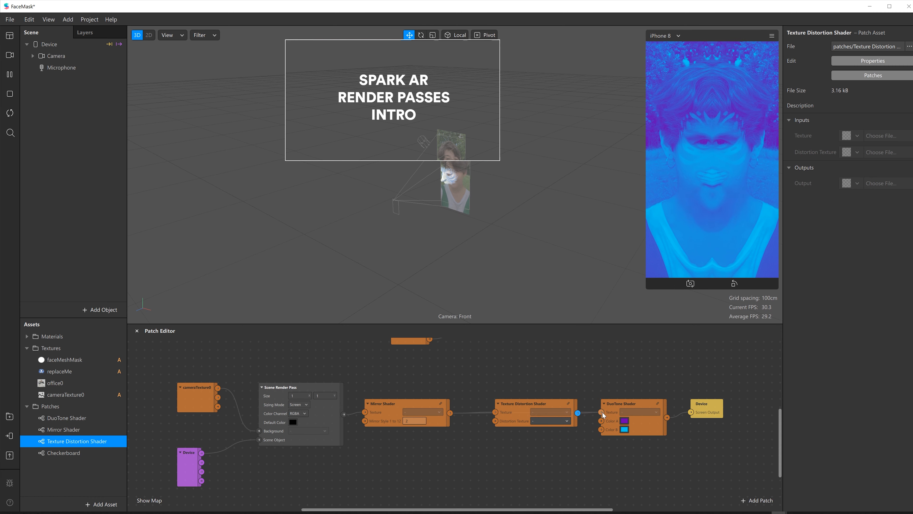
pyautogui.moveTo(525, 408); pyautogui.dragTo(524, 416)
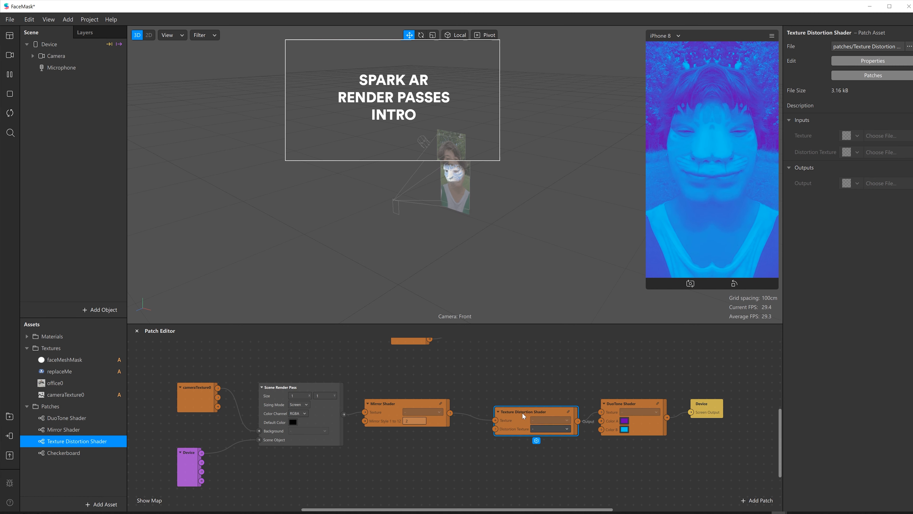
# - Add the Checkerboard patch below the Mirror Shader and connect its output to the Texture Distortion Shader's Distortion Texture input
pyautogui.moveTo(85, 453); pyautogui.dragTo(419, 450)
pyautogui.moveTo(449, 481); pyautogui.dragTo(496, 430)
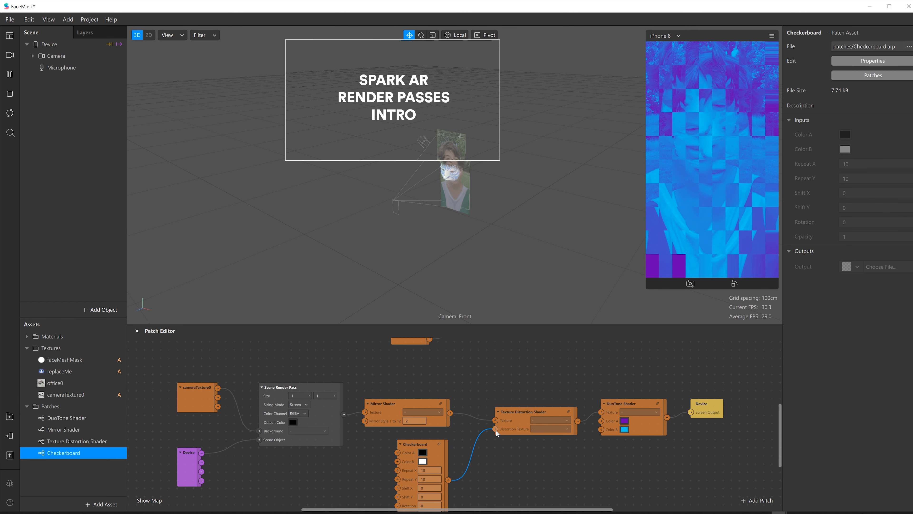
pyautogui.moveTo(424, 444); pyautogui.dragTo(432, 435)
pyautogui.click(530, 456)
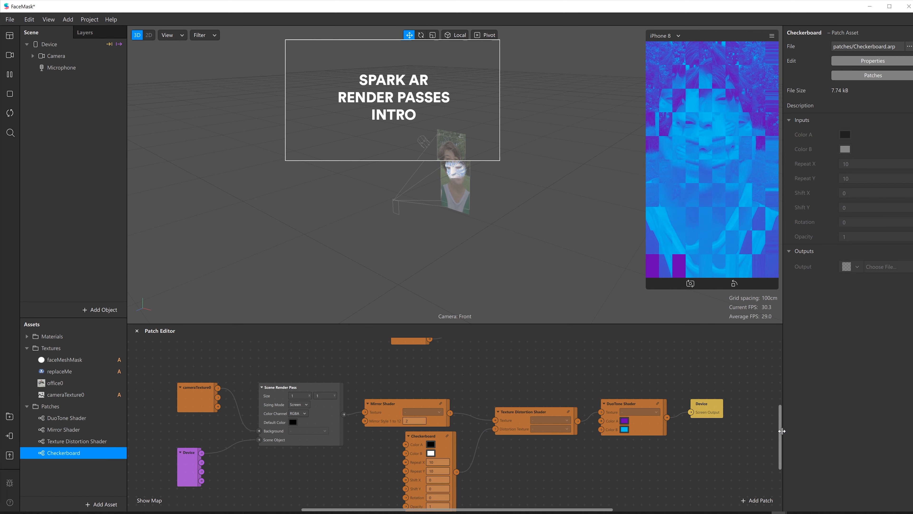
pyautogui.moveTo(780, 431); pyautogui.dragTo(781, 443)
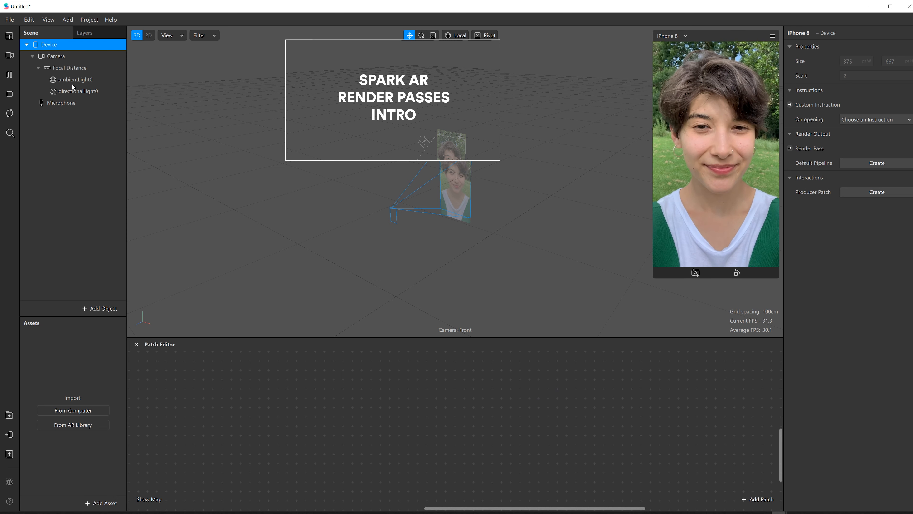
# - In the Untitled project, extract the Camera's texture and add cameraTexture0 to the patch graph
pyautogui.click(57, 58)
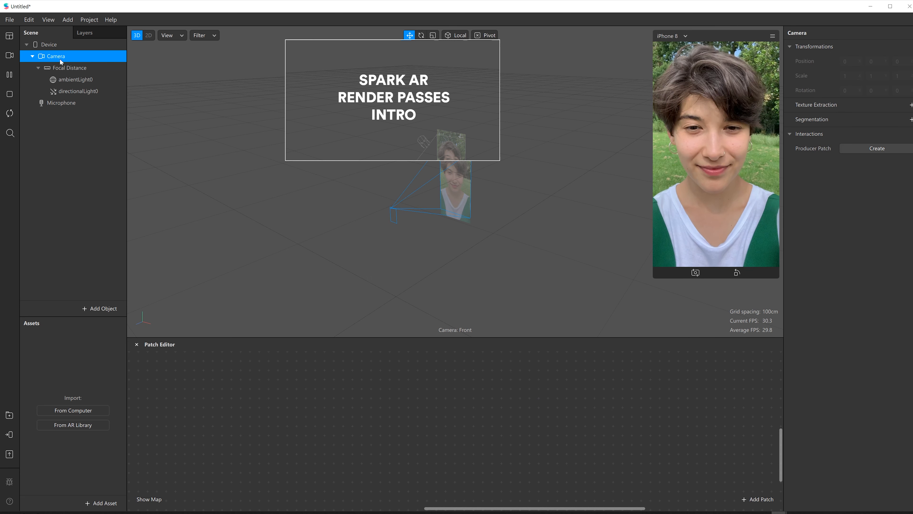
pyautogui.click(911, 104)
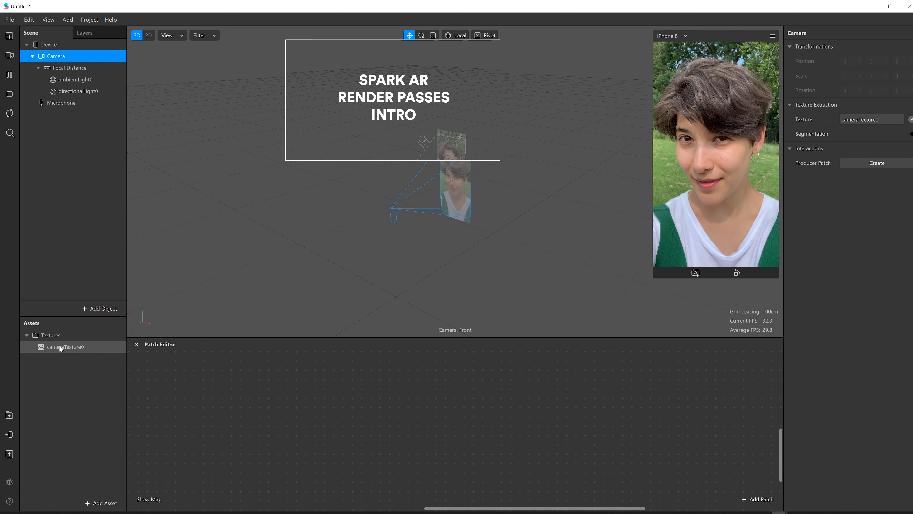
pyautogui.moveTo(59, 345); pyautogui.dragTo(441, 400)
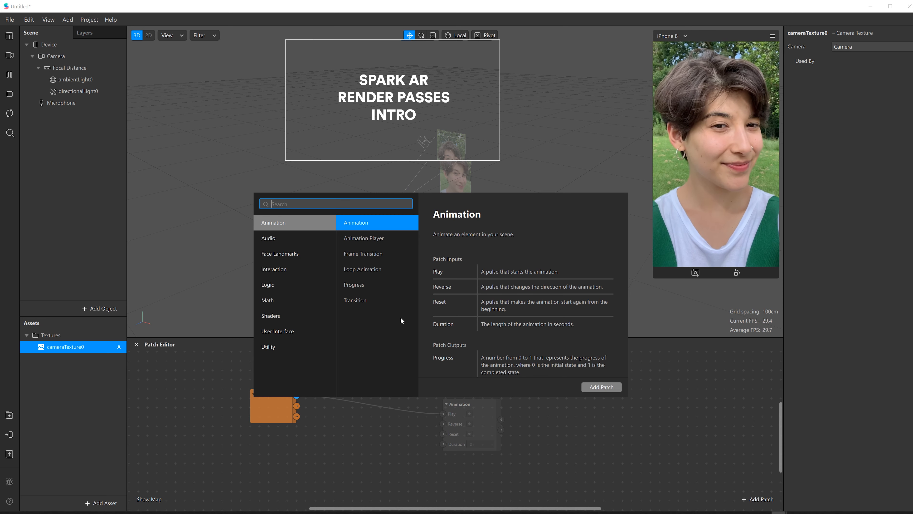
# - Add a Delay Frame patch fed by cameraTexture0 through its First Frame input and place it level with the texture patch
pyautogui.write('delay')
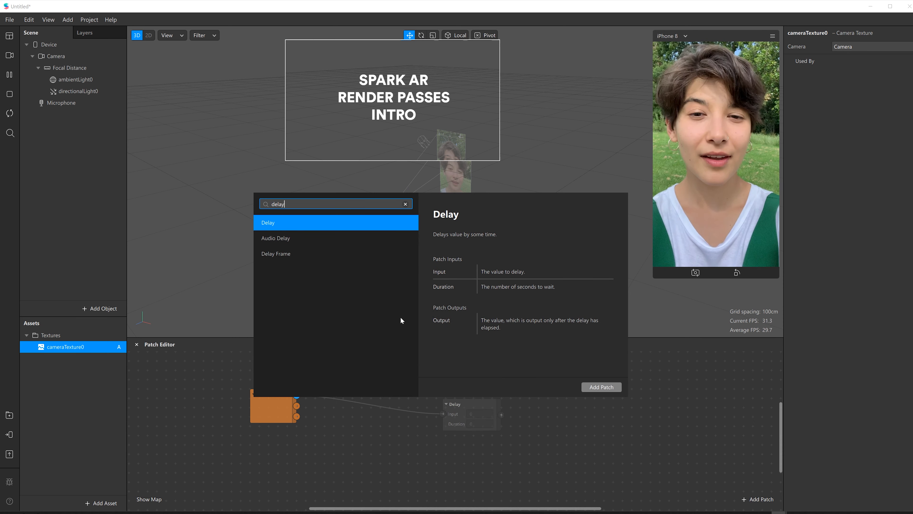
pyautogui.click(285, 254)
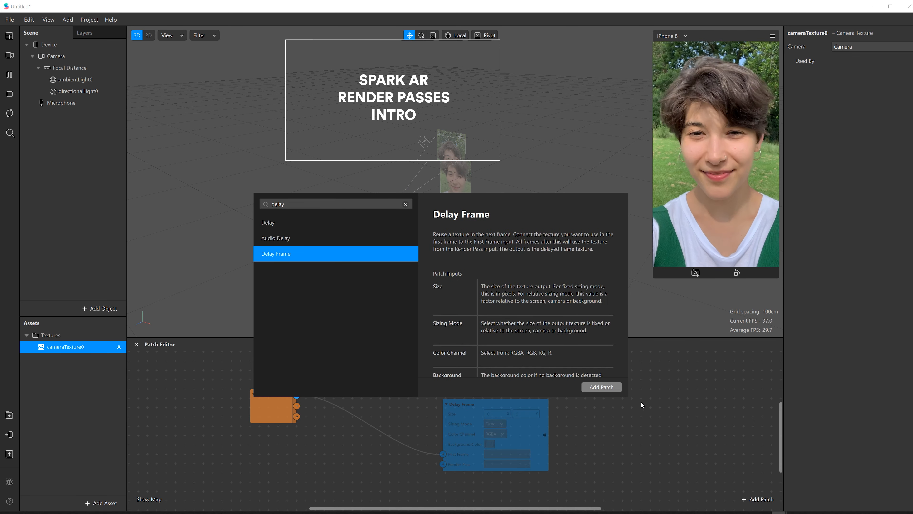
pyautogui.click(602, 387)
pyautogui.moveTo(467, 414); pyautogui.dragTo(462, 390)
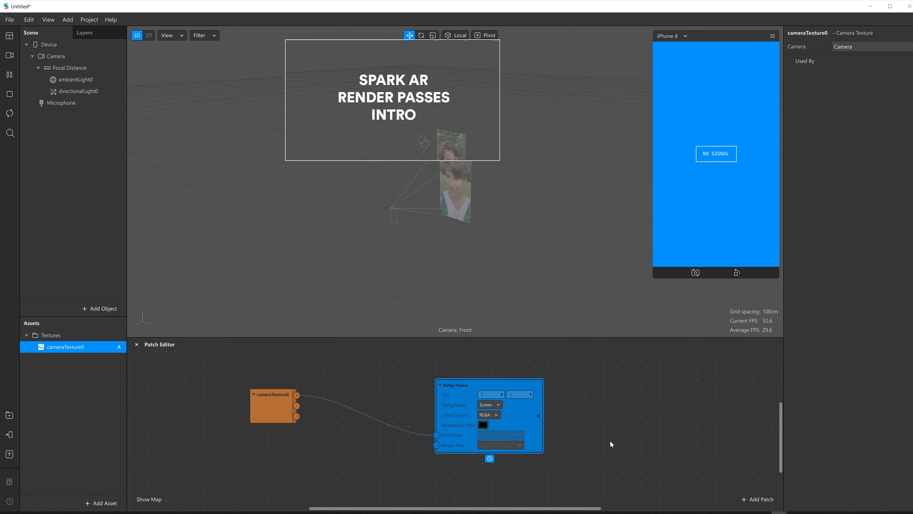
# - Create the Device's Screen Output patch at the far end of the graph and move the Delay Frame patch closer to cameraTexture0
pyautogui.click(49, 48)
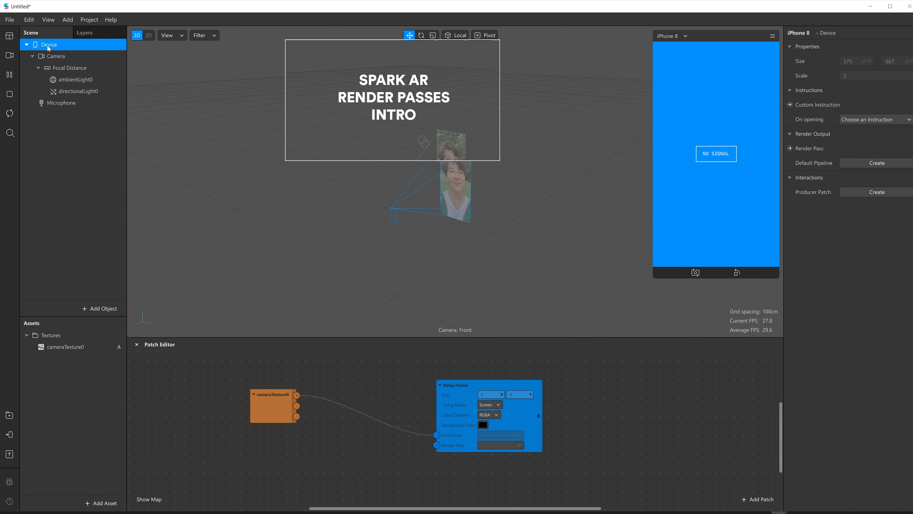
pyautogui.click(790, 148)
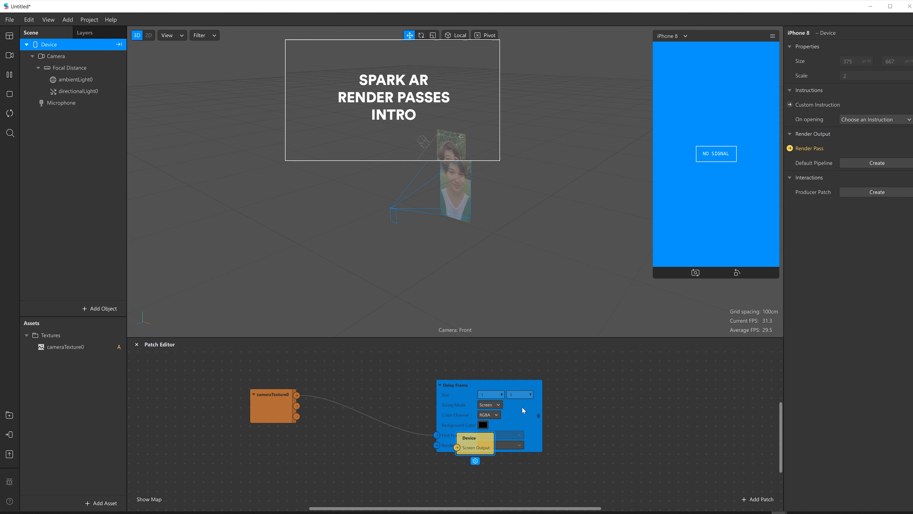
pyautogui.moveTo(470, 447); pyautogui.dragTo(668, 406)
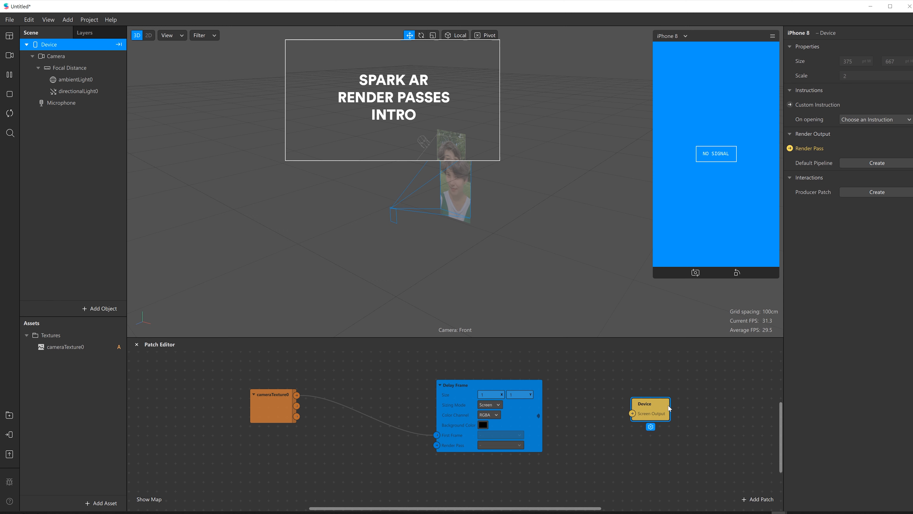
pyautogui.moveTo(528, 410); pyautogui.dragTo(442, 403)
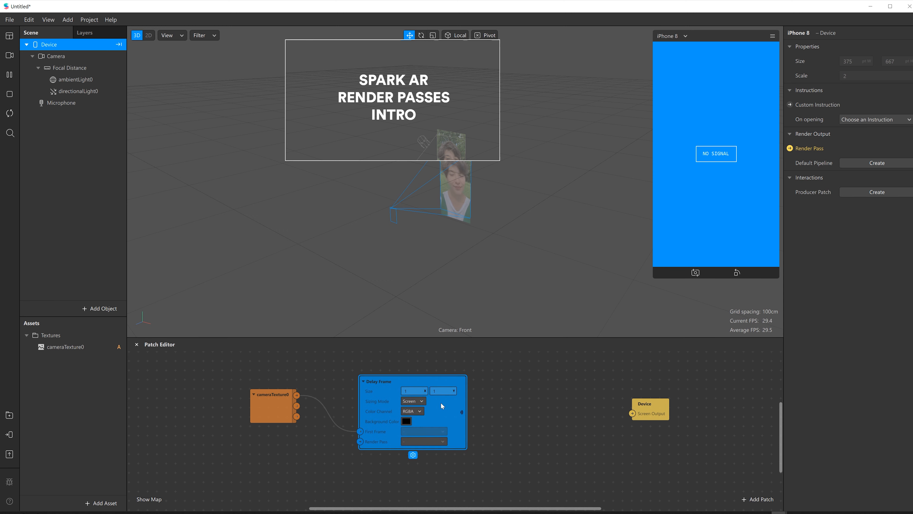
# - Add a Receiver patch, set its source to Delay Frame, and connect it to the Device's Screen Output
pyautogui.doubleClick(551, 428)
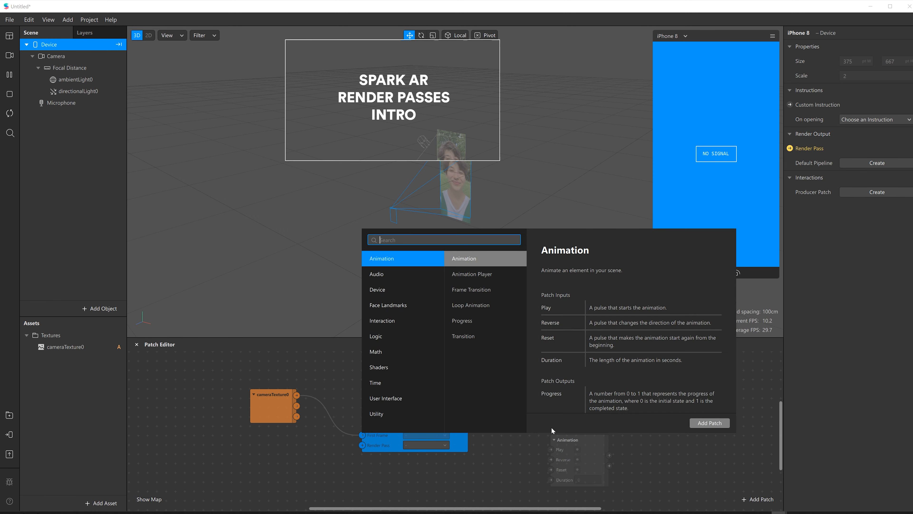
pyautogui.write('rec')
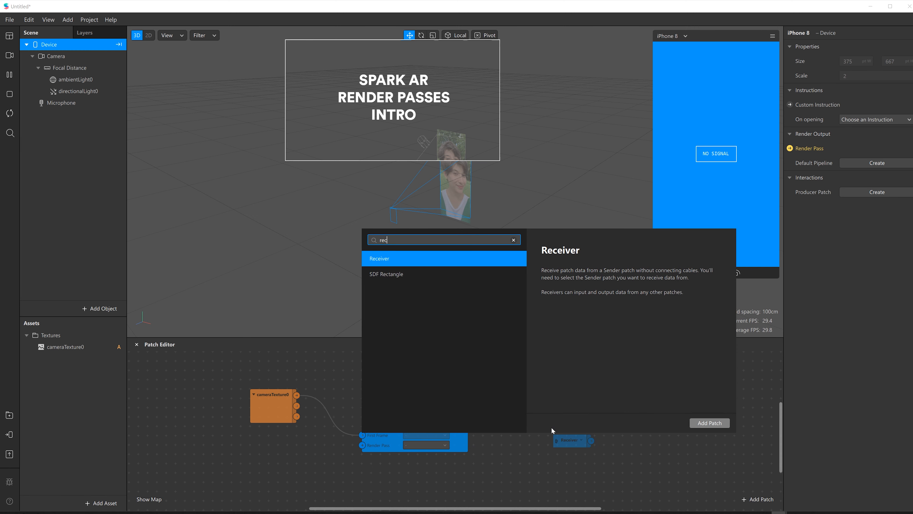
pyautogui.click(712, 423)
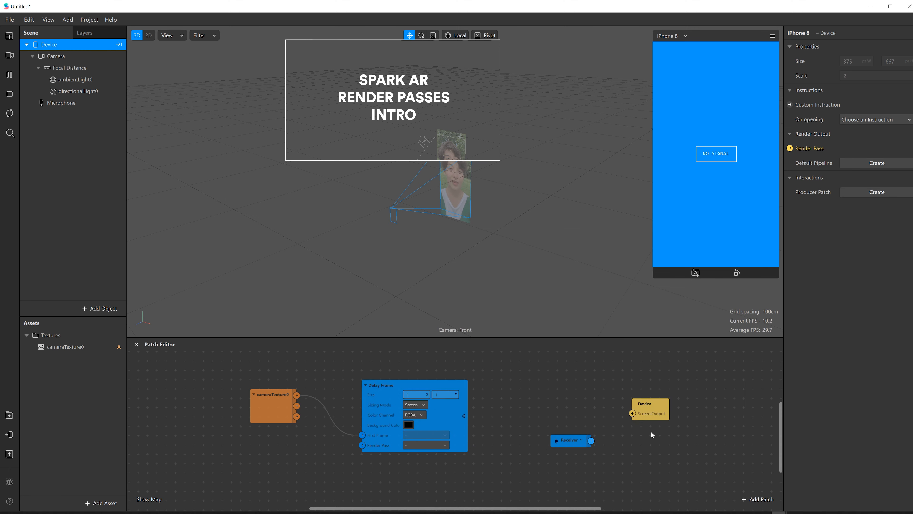
pyautogui.click(581, 441)
pyautogui.click(608, 464)
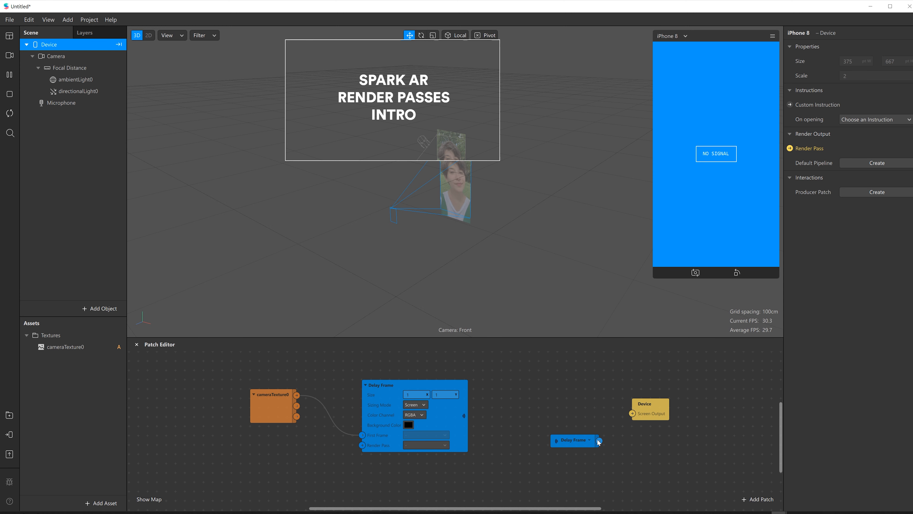
pyautogui.moveTo(599, 441); pyautogui.dragTo(633, 414)
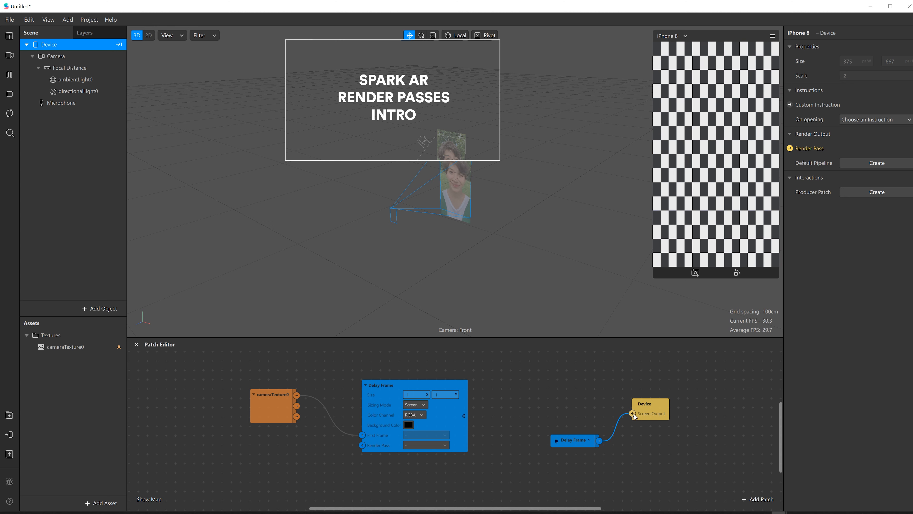